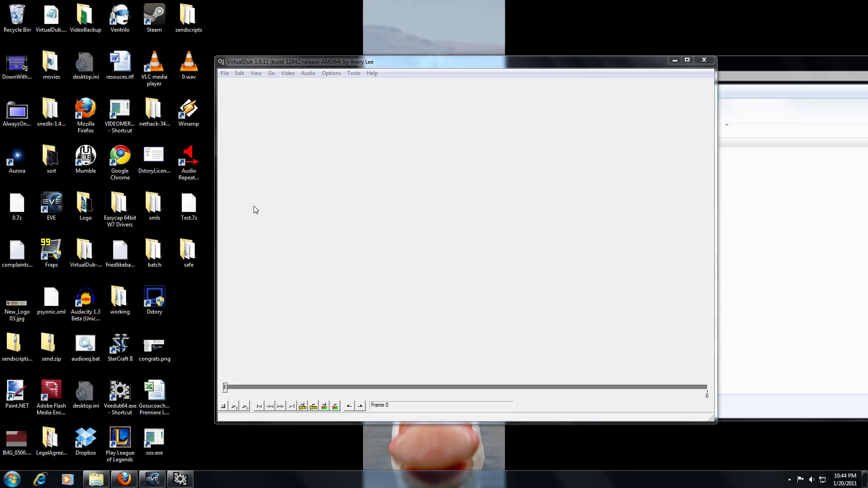
# Open the Video menu in the empty VirtualDub workspace
pyautogui.click(286, 75)
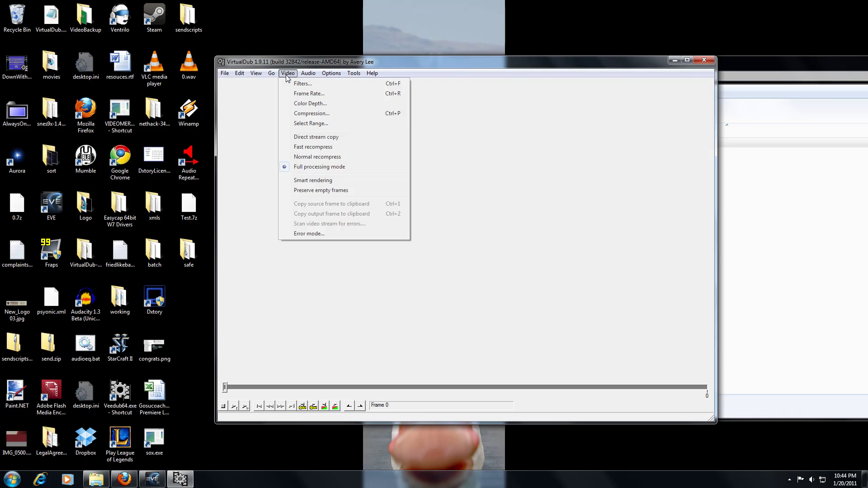
# Set the video compression codec to x264vfw H.264
pyautogui.click(312, 116)
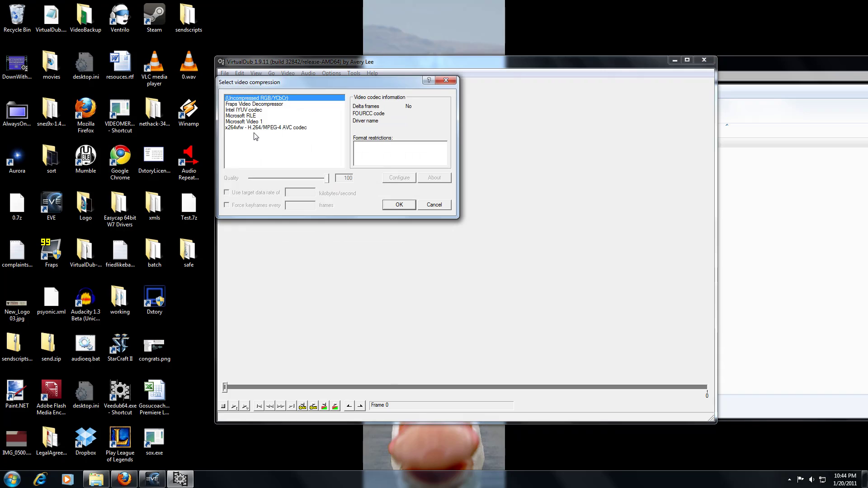
pyautogui.click(255, 128)
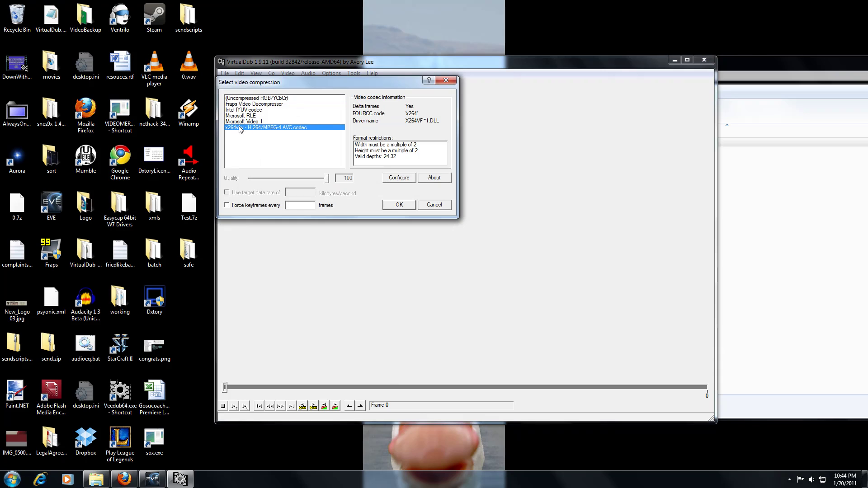
pyautogui.click(437, 206)
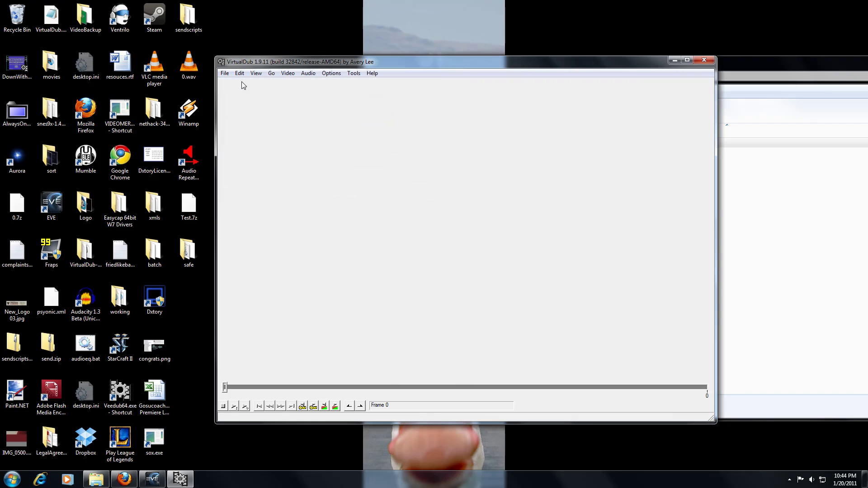
pyautogui.click(225, 73)
pyautogui.click(235, 84)
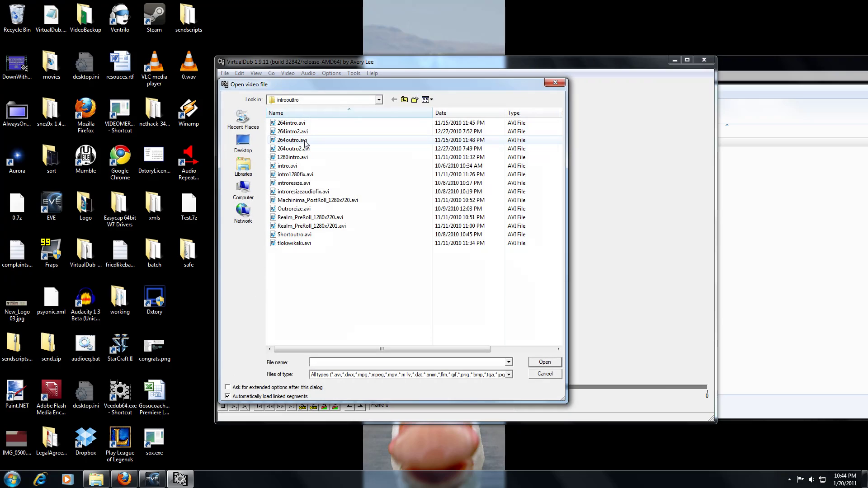
pyautogui.click(404, 99)
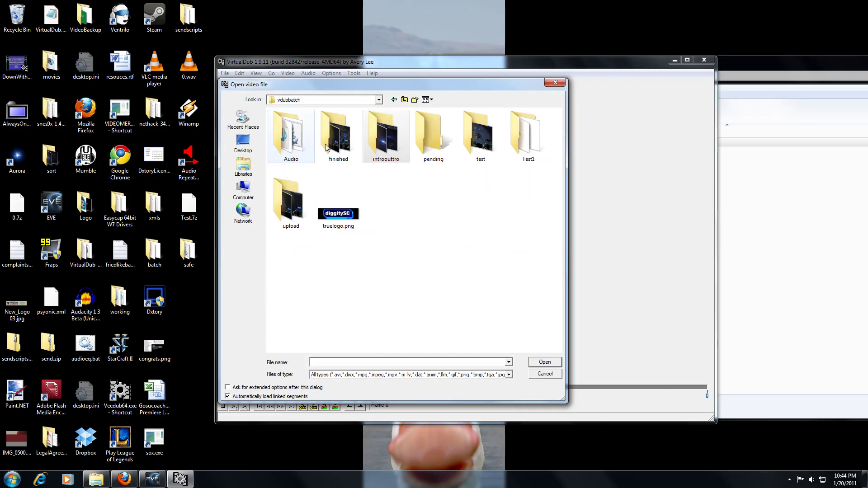
pyautogui.doubleClick(476, 141)
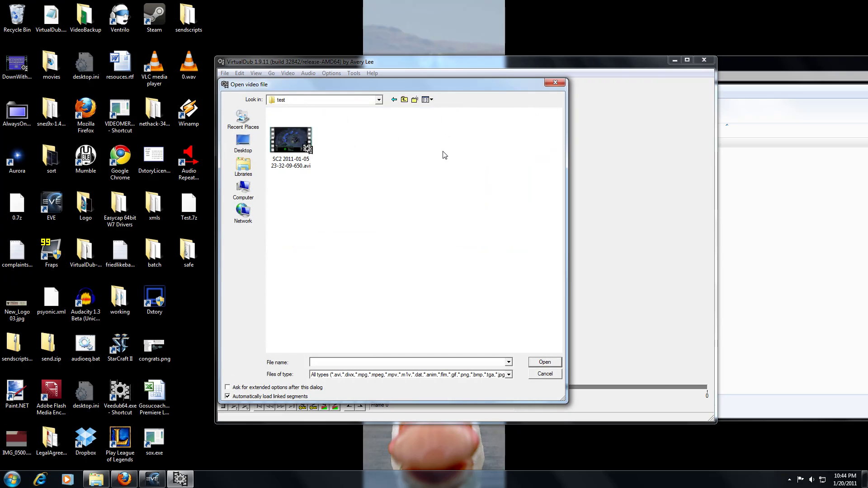
pyautogui.click(298, 144)
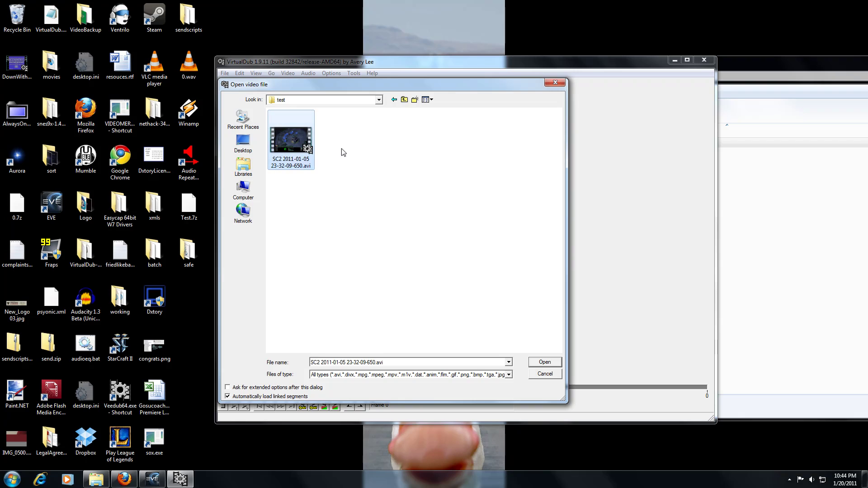
pyautogui.doubleClick(299, 144)
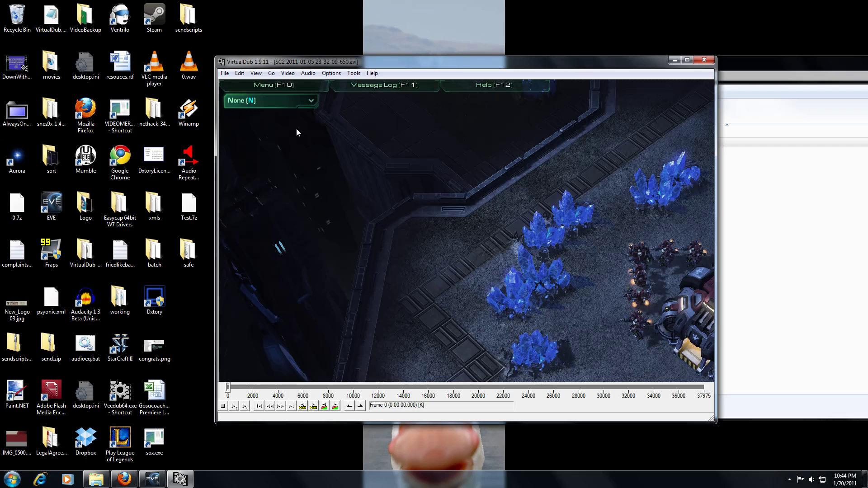
# Try appending the first Test1 recording, which fails with an incompatible compression error
pyautogui.click(225, 73)
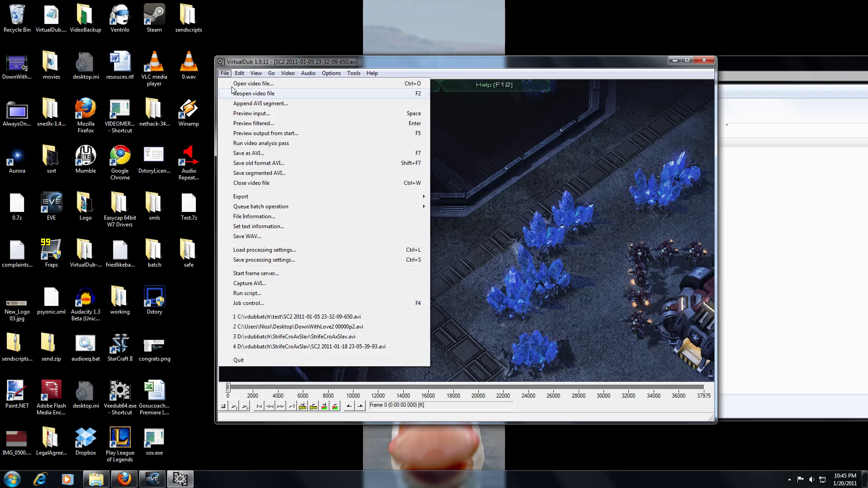
pyautogui.click(245, 104)
pyautogui.click(404, 100)
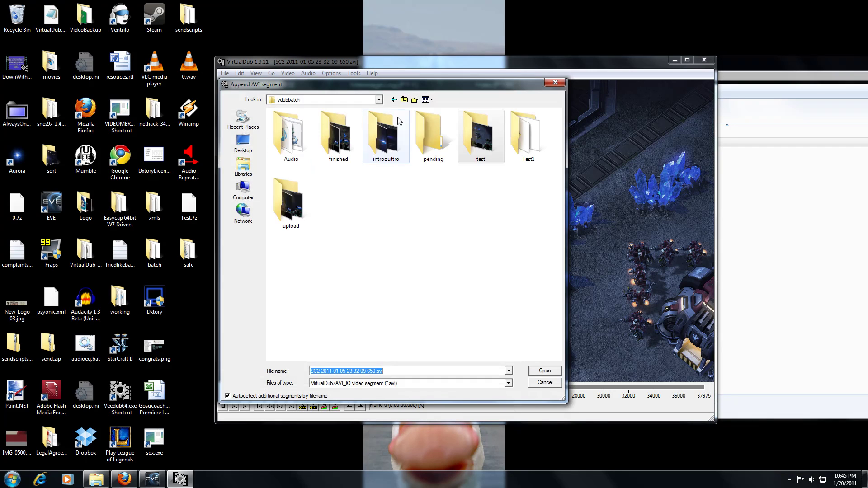
pyautogui.doubleClick(338, 138)
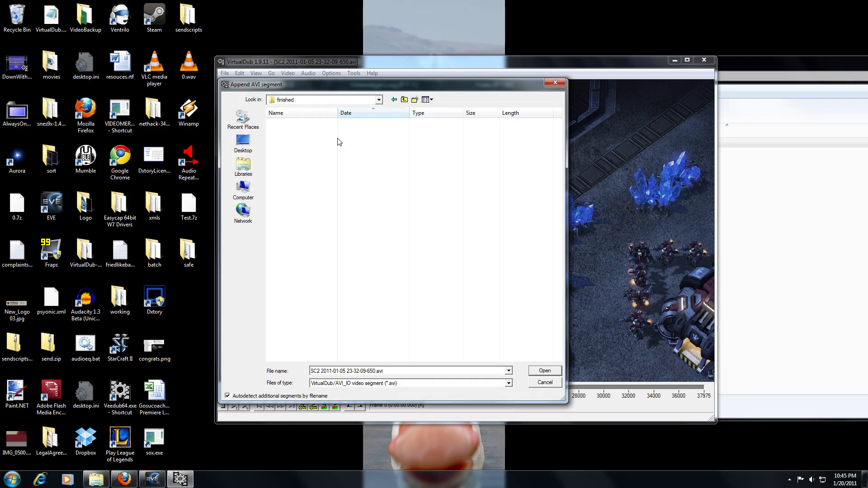
pyautogui.click(404, 100)
pyautogui.doubleClick(289, 203)
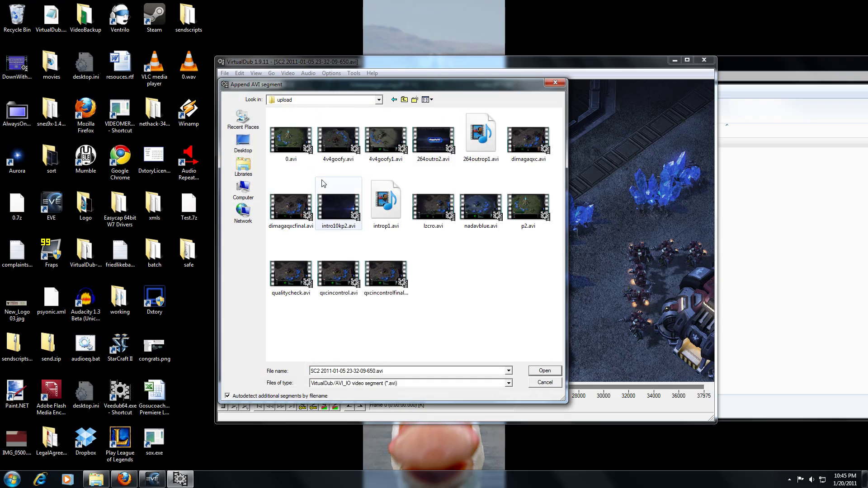
pyautogui.click(403, 100)
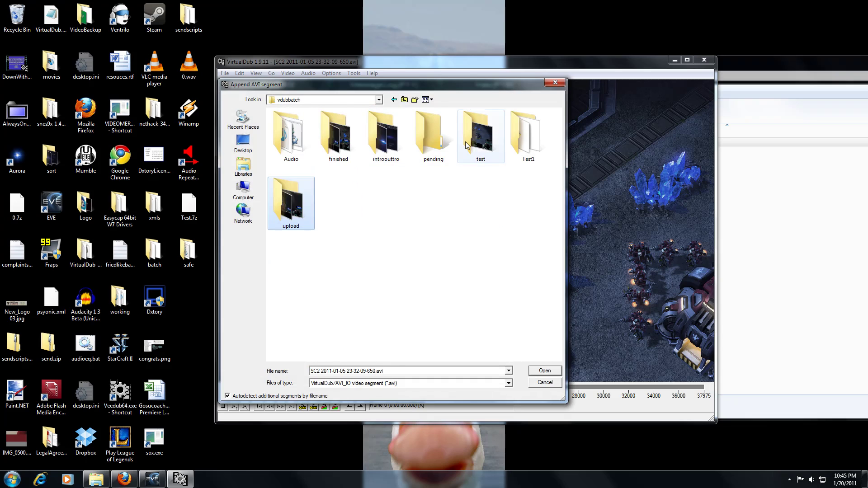
pyautogui.doubleClick(528, 136)
pyautogui.doubleClick(278, 134)
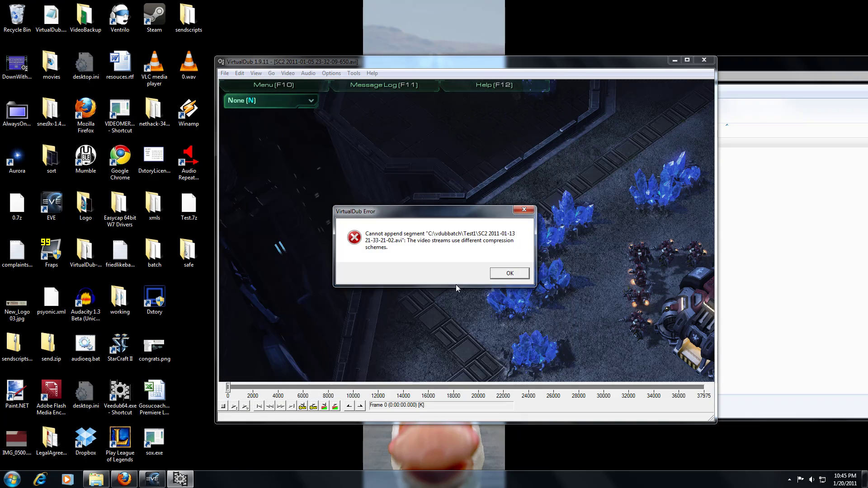
pyautogui.click(509, 274)
pyautogui.click(224, 73)
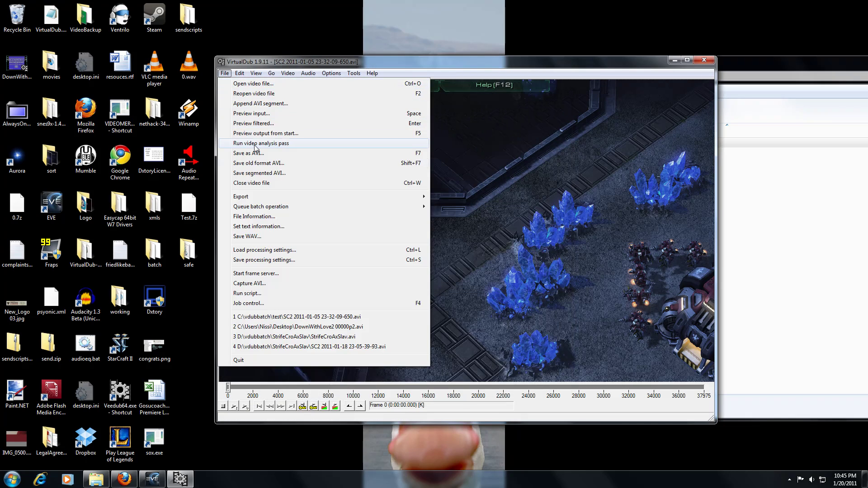
pyautogui.click(244, 180)
pyautogui.click(225, 73)
pyautogui.click(240, 83)
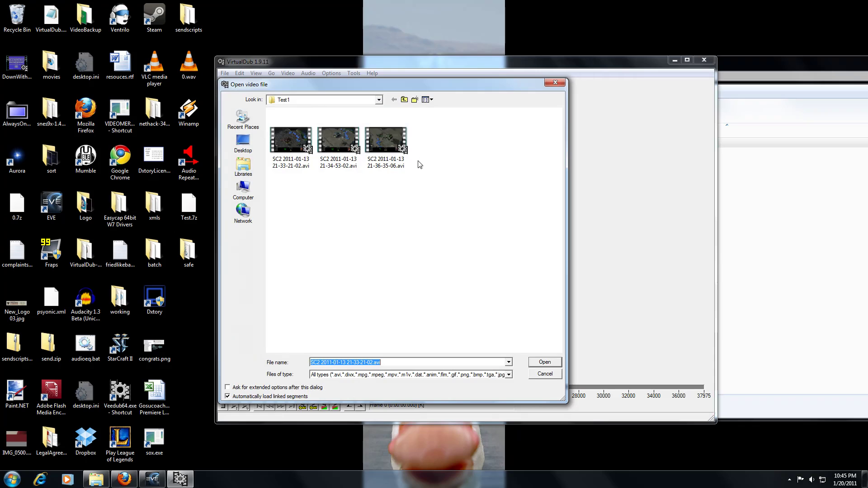
pyautogui.doubleClick(294, 138)
# Append the next Test1 recording as a segment, making the clip 5821 frames
pyautogui.click(224, 73)
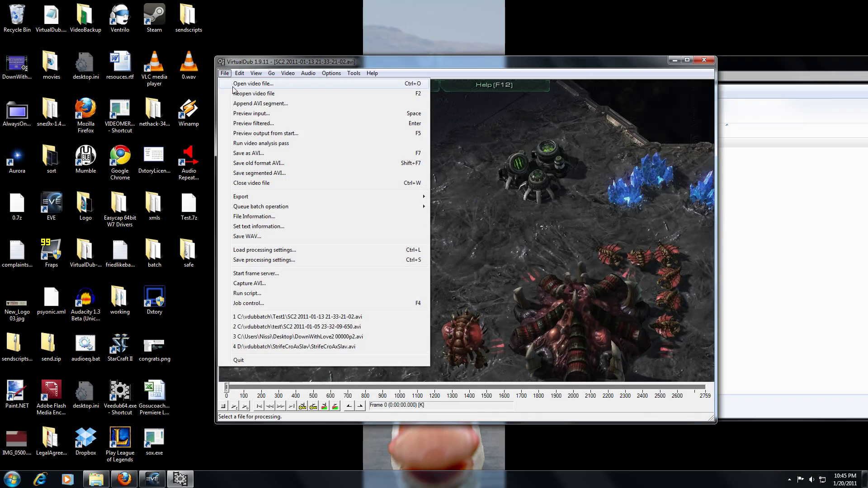
pyautogui.click(246, 105)
pyautogui.doubleClick(332, 134)
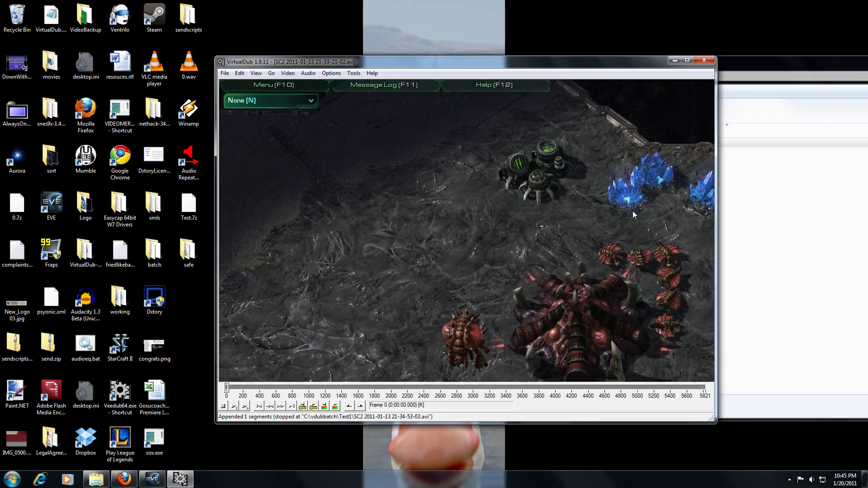
# Choose the x264vfw H.264 codec under Video Compression
pyautogui.click(288, 74)
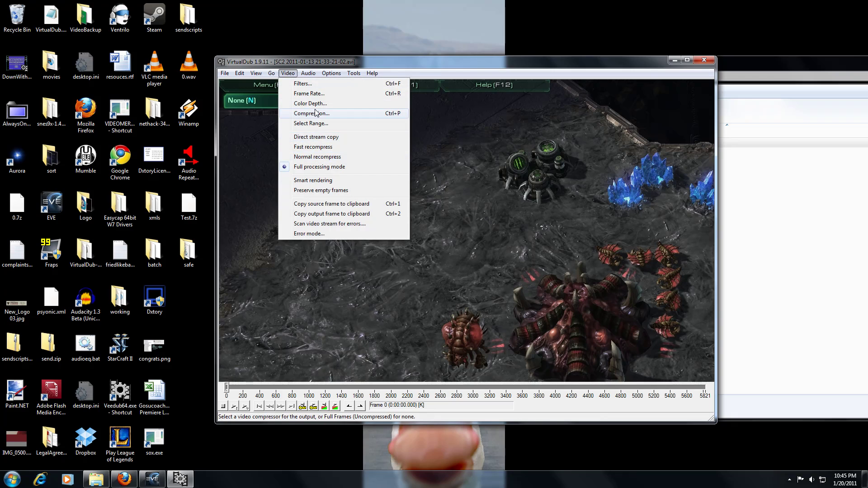
pyautogui.click(316, 114)
pyautogui.click(269, 127)
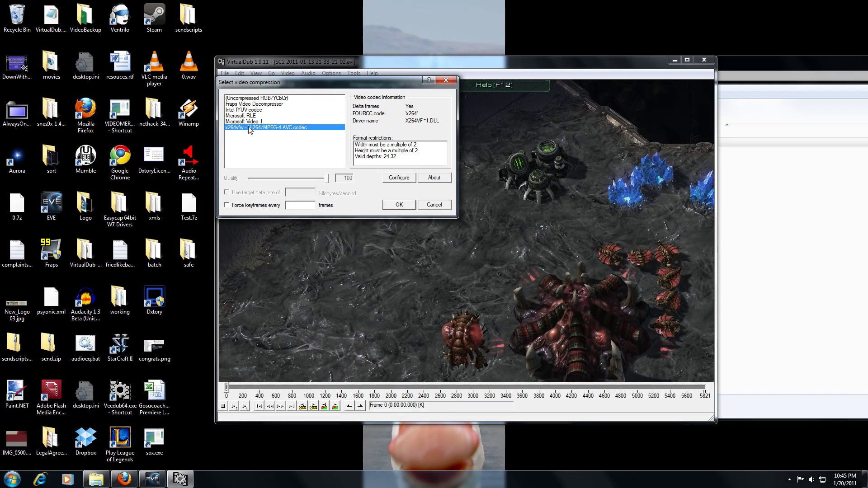
# Configure x264vfw for single-pass quantizer-based (CQP) rate control at quantizer 25
pyautogui.click(401, 181)
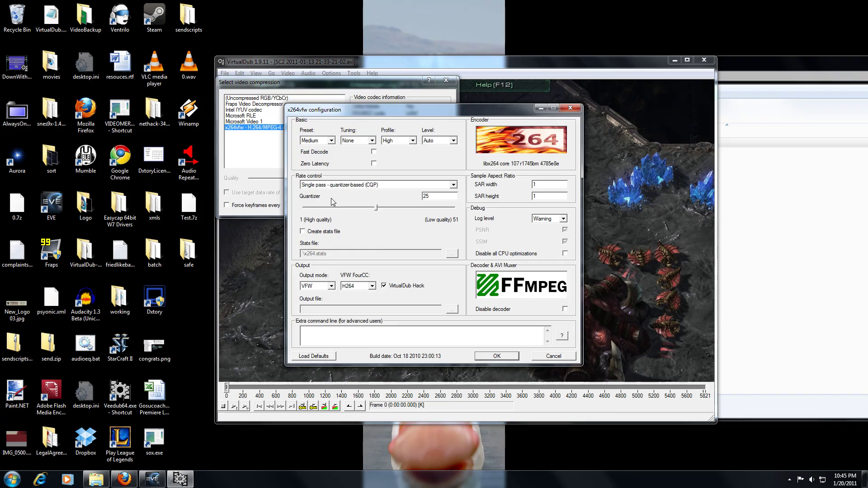
pyautogui.moveTo(324, 111)
pyautogui.mouseDown()
pyautogui.moveTo(348, 223)
pyautogui.moveTo(335, 115)
pyautogui.mouseUp()
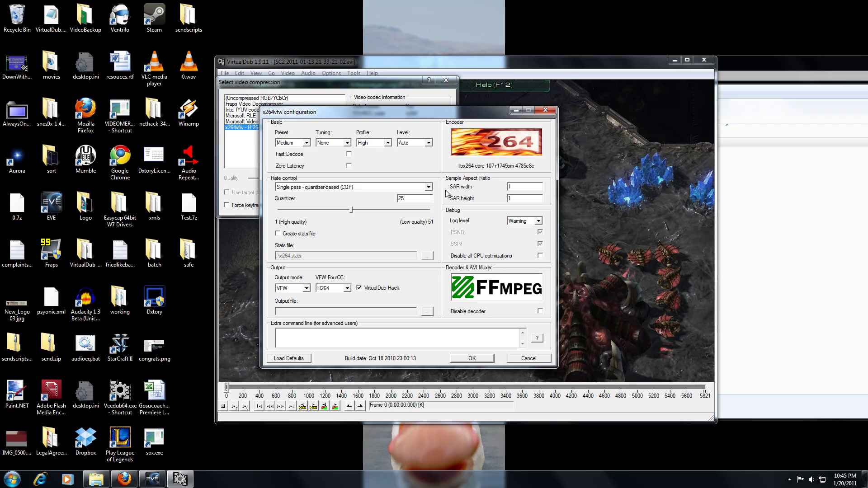
pyautogui.click(429, 188)
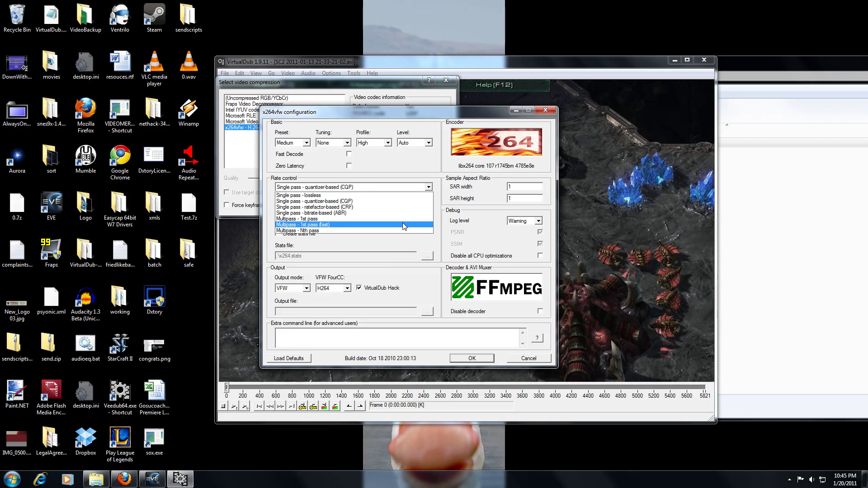
pyautogui.click(383, 201)
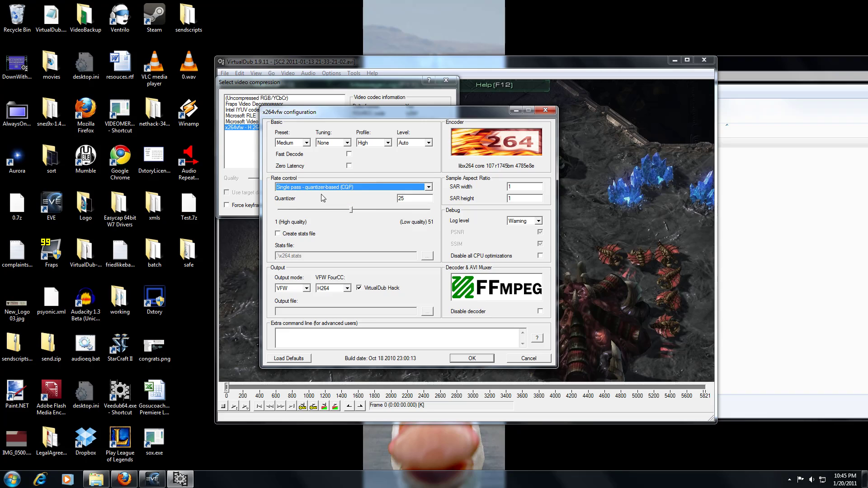
pyautogui.click(410, 197)
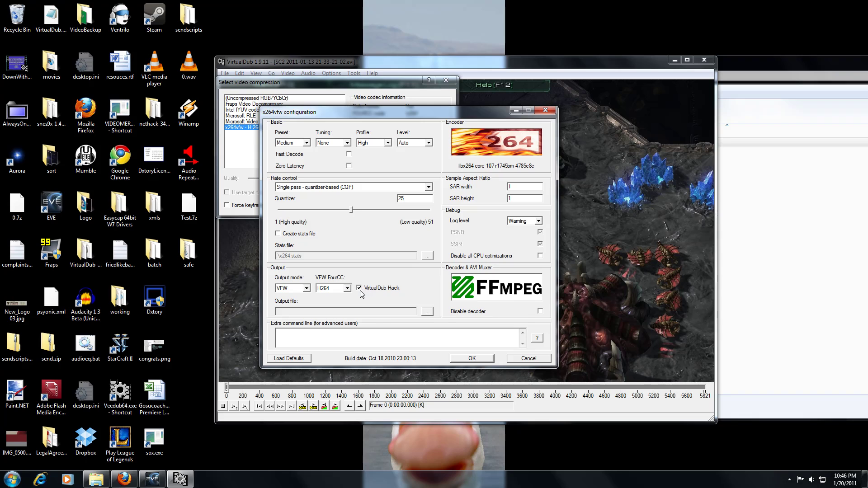
# Confirm the x264 CQP 25 encoder settings and the x264vfw codec choice
pyautogui.moveTo(364, 291)
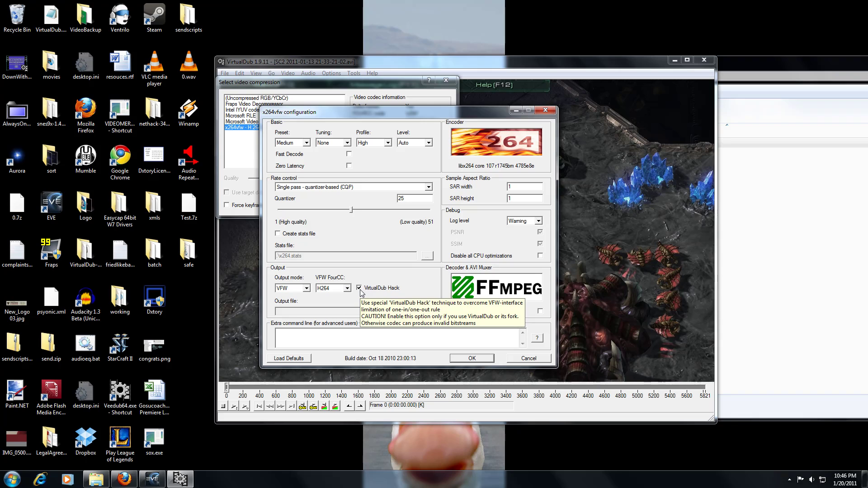
pyautogui.click(472, 359)
pyautogui.click(410, 209)
# Bring up Save as AVI for the to_upload folder, then cancel without saving
pyautogui.click(225, 74)
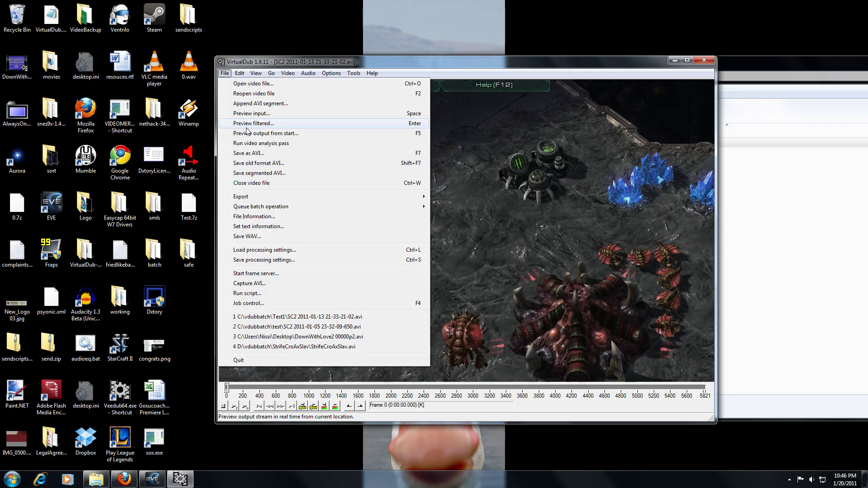
pyautogui.click(253, 154)
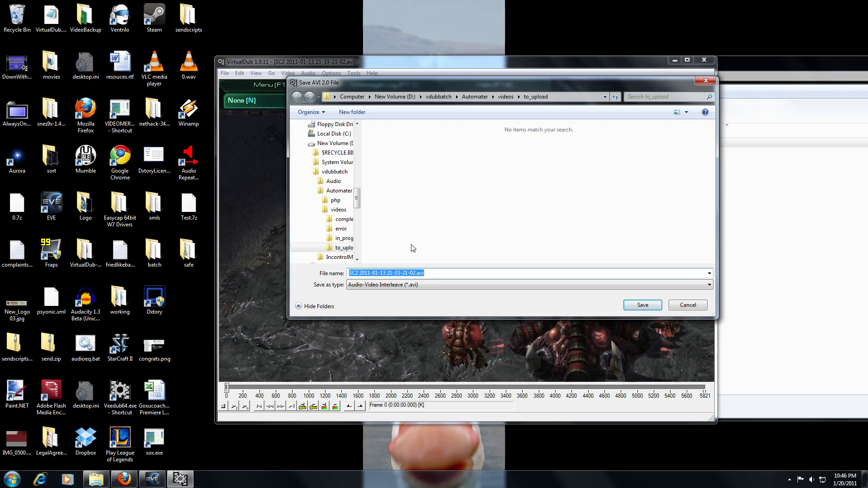
pyautogui.click(684, 304)
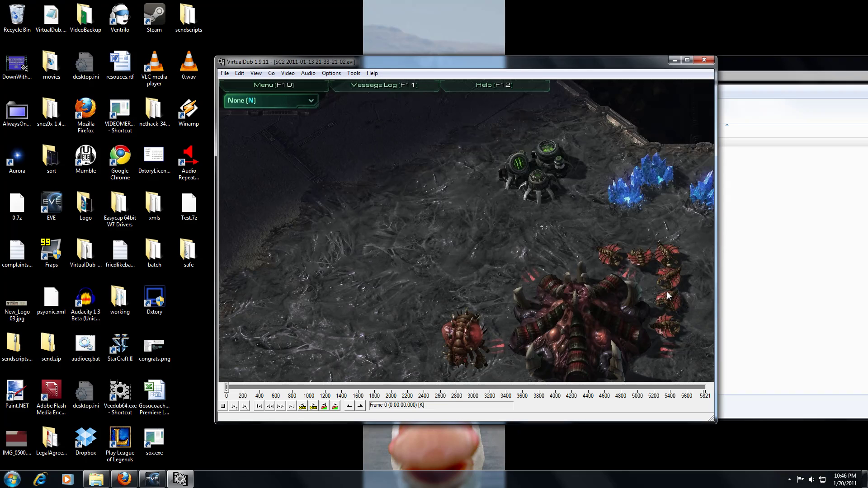